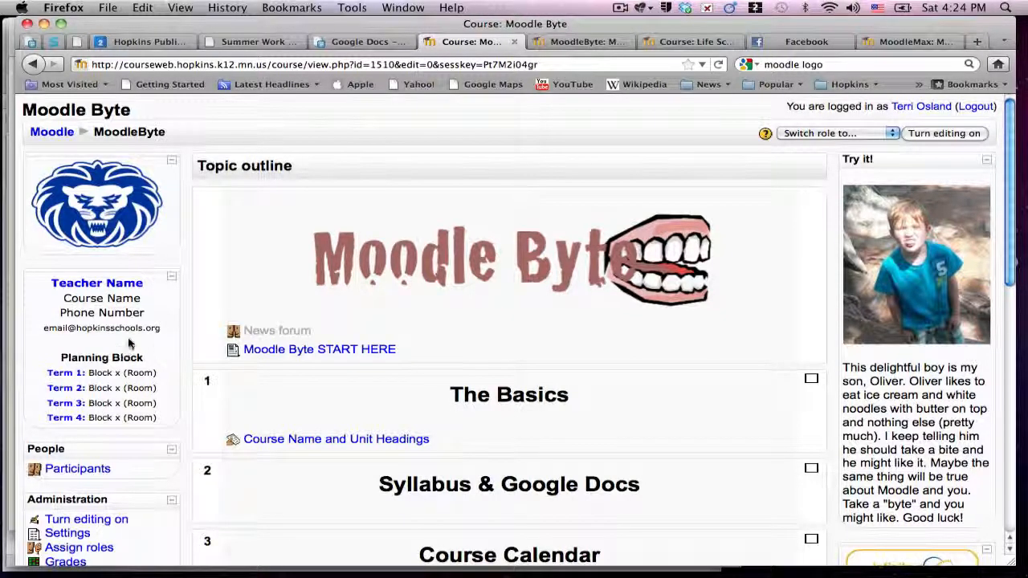
- Turn editing on and open the configuration of the teacher contact HTML block
left_click(938, 137)
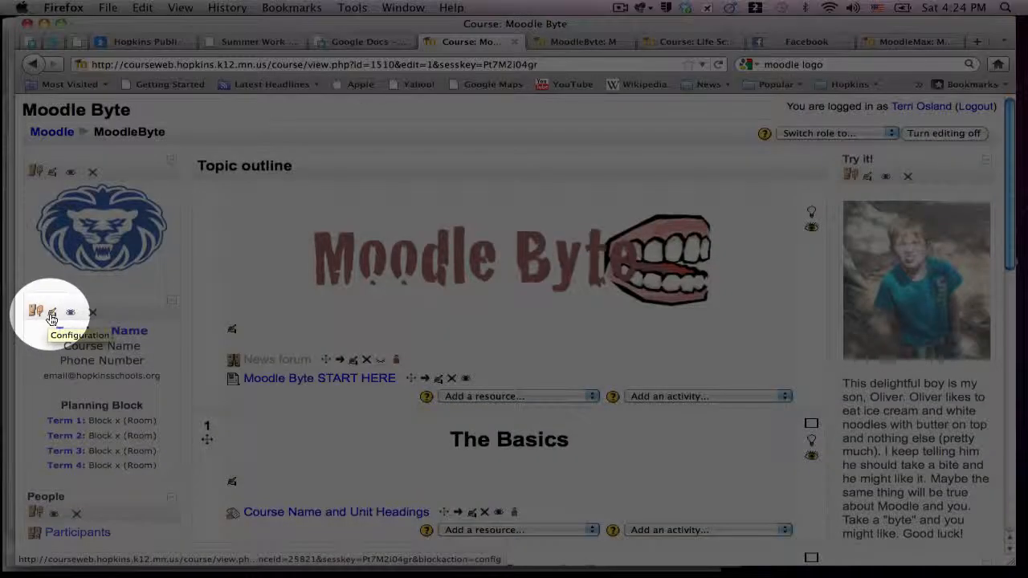
left_click(51, 314)
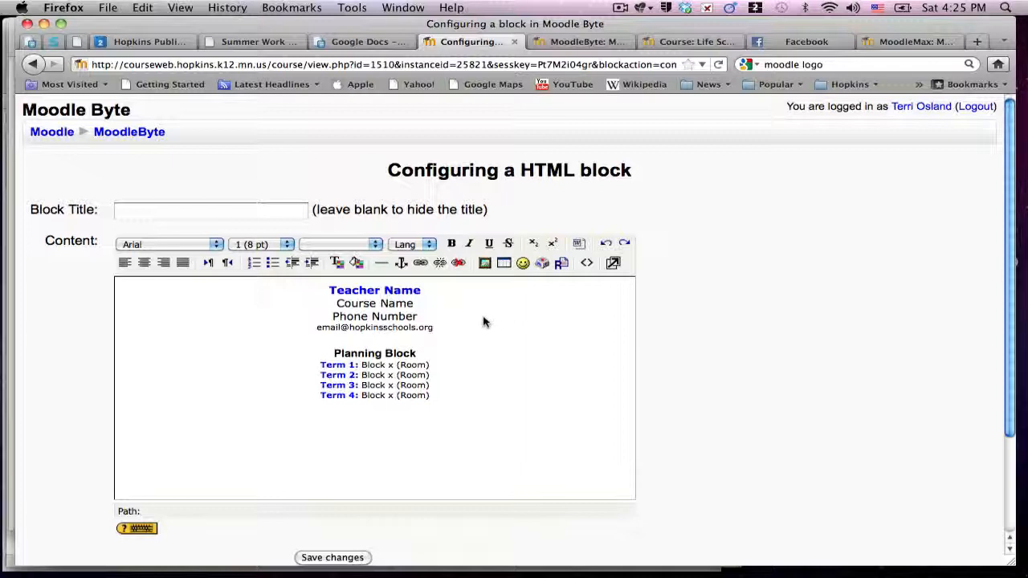
- Replace the Teacher Name and Course Name placeholders with the teacher's full name and 'Moodle Byte'
left_click_drag(466, 293, 312, 293)
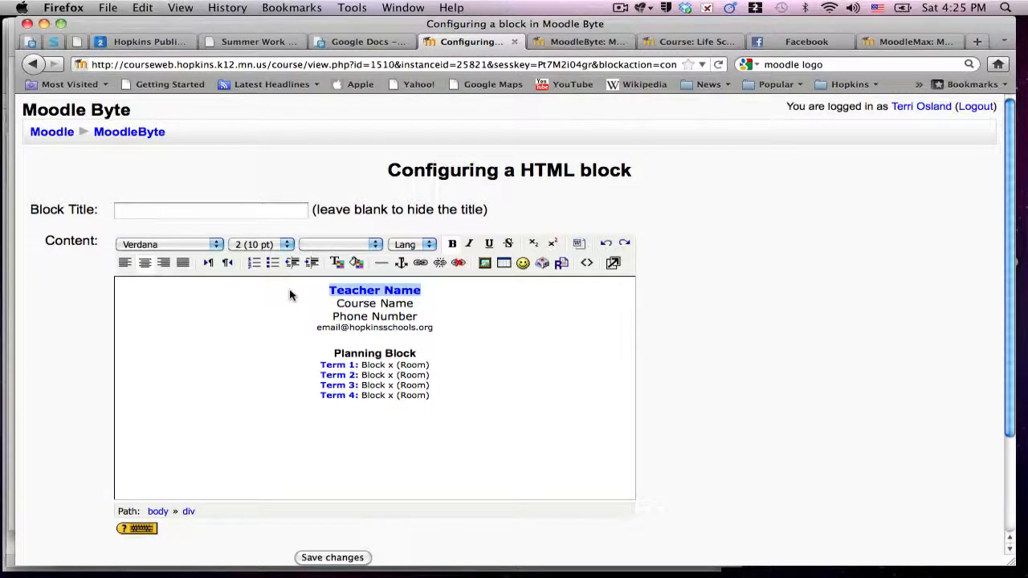
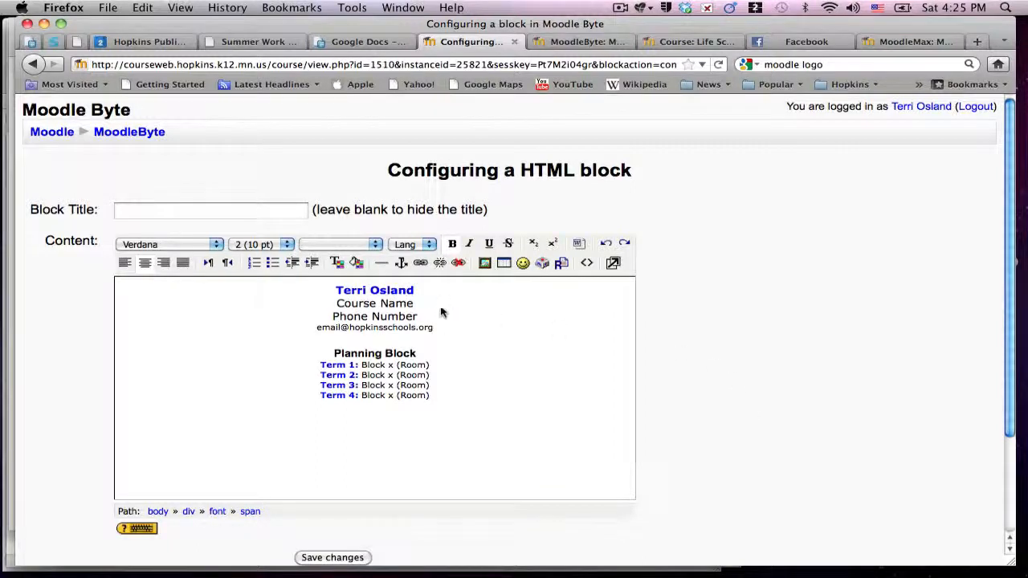
left_click_drag(441, 312, 321, 305)
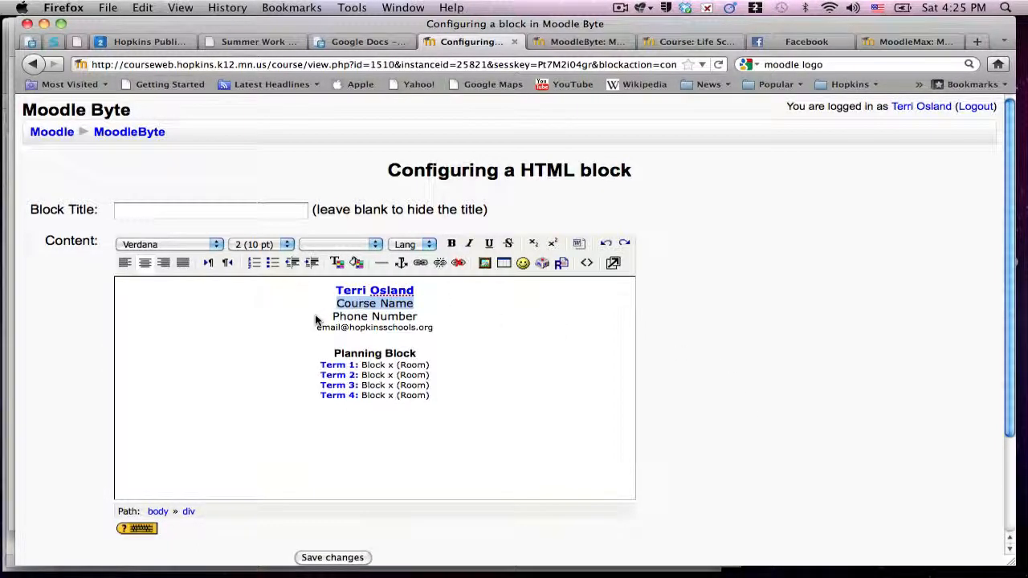
type("Moodle Byte")
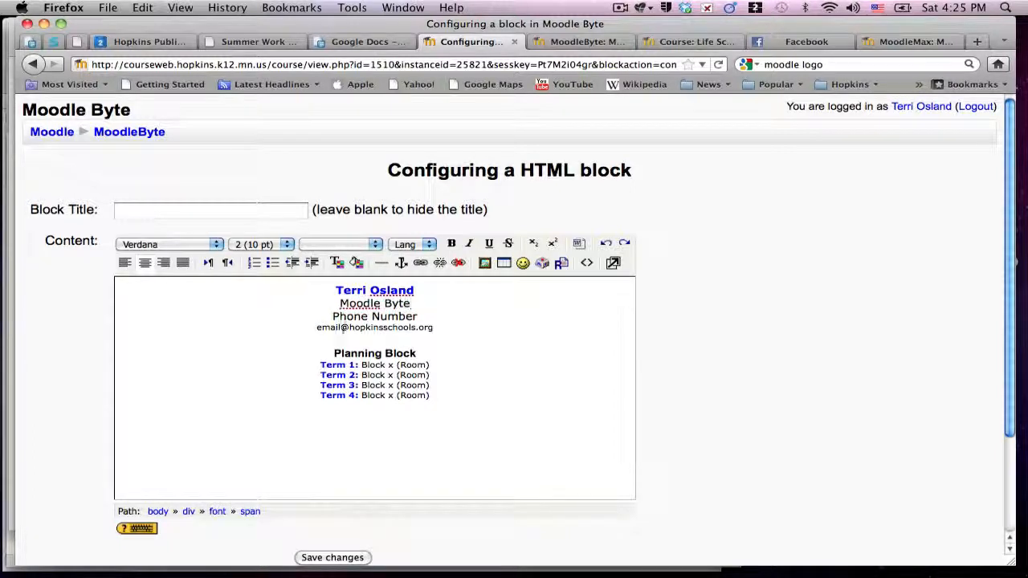
- Replace the phone placeholder with the teacher's phone number and the email placeholder with her school address
left_click_drag(441, 321, 309, 317)
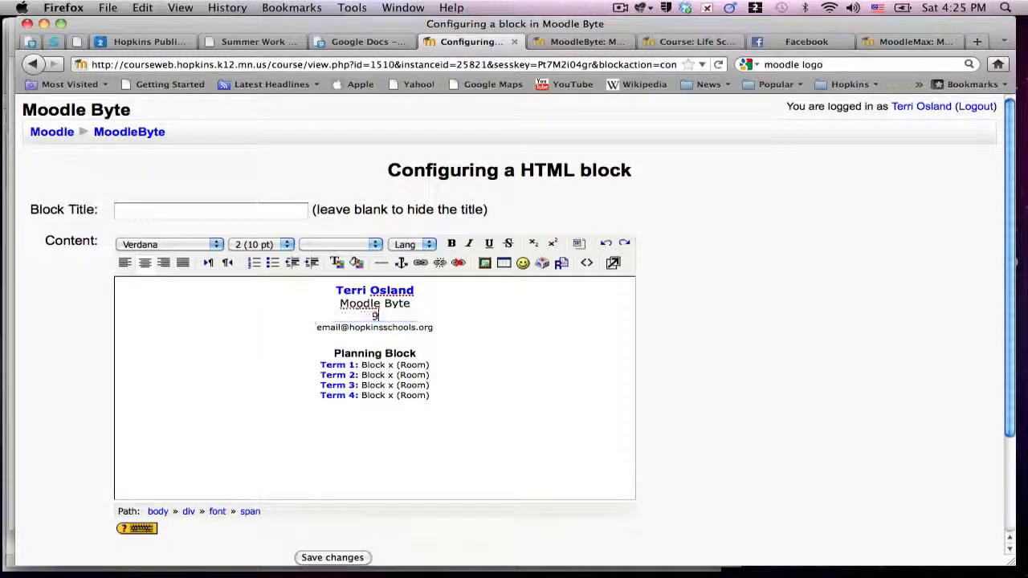
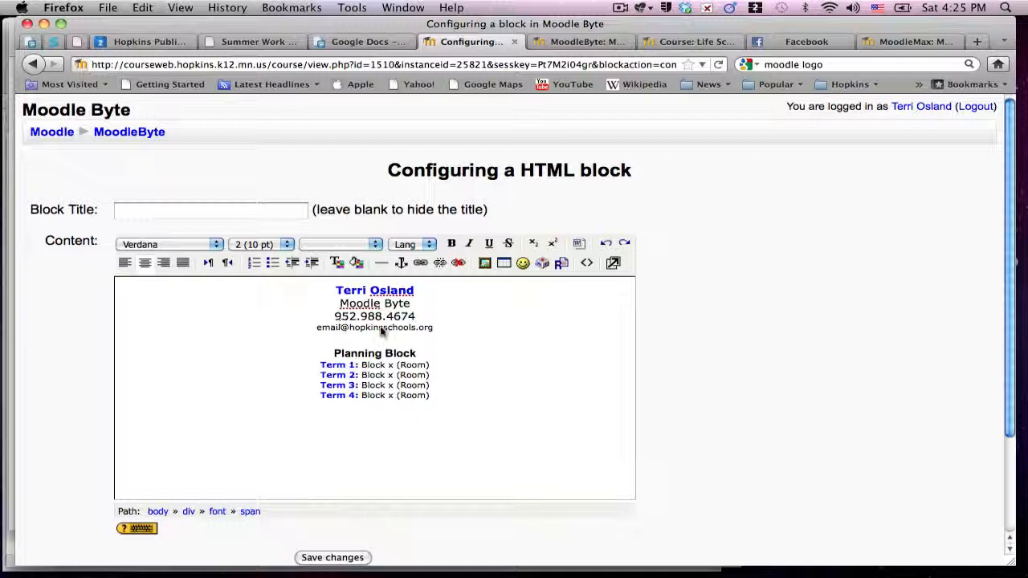
double_click(324, 326)
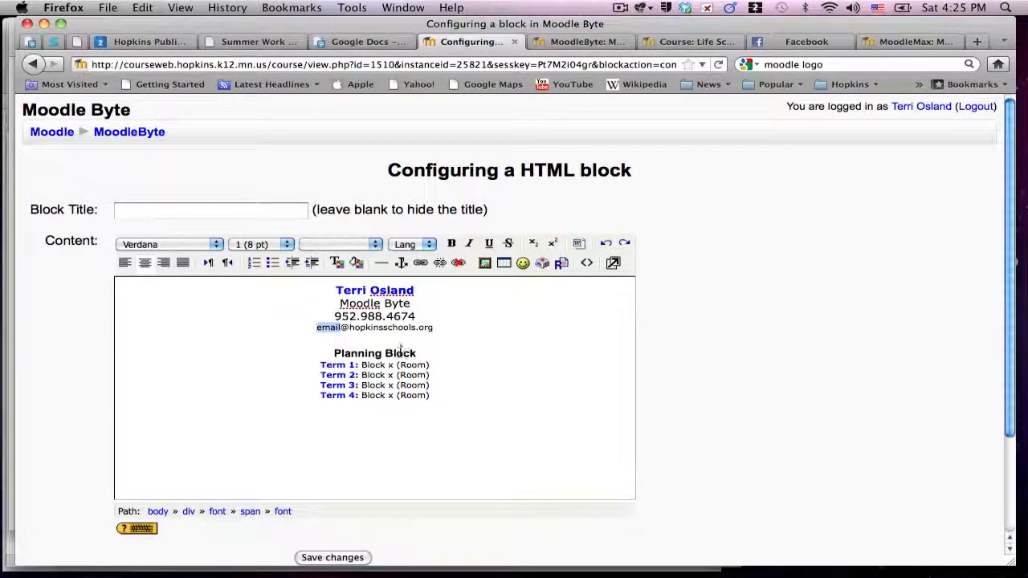
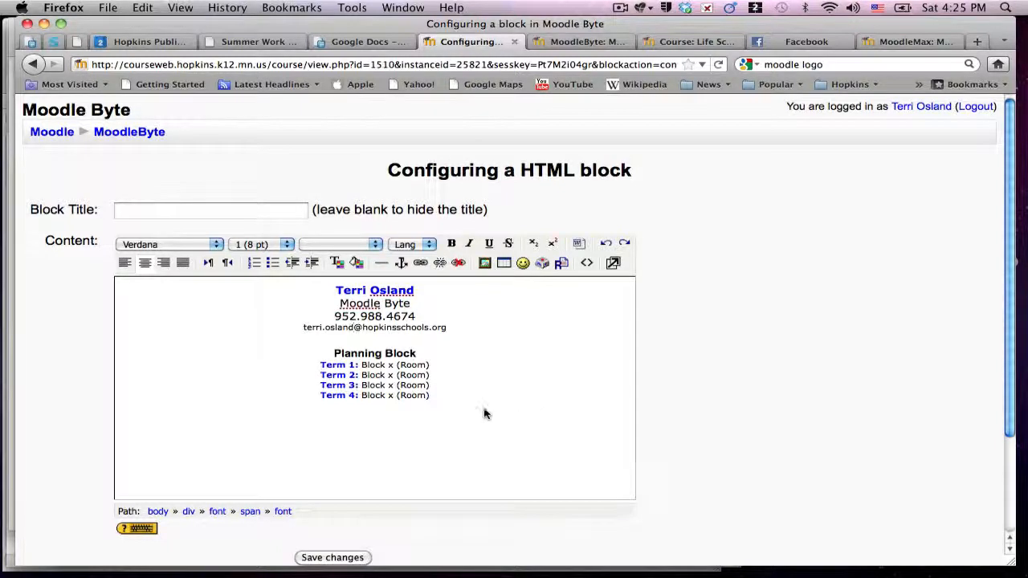
- Fill Terms 1–4 with Block 2, 3, 3 and 1, putting Term 1 in room S265
double_click(389, 365)
type("2")
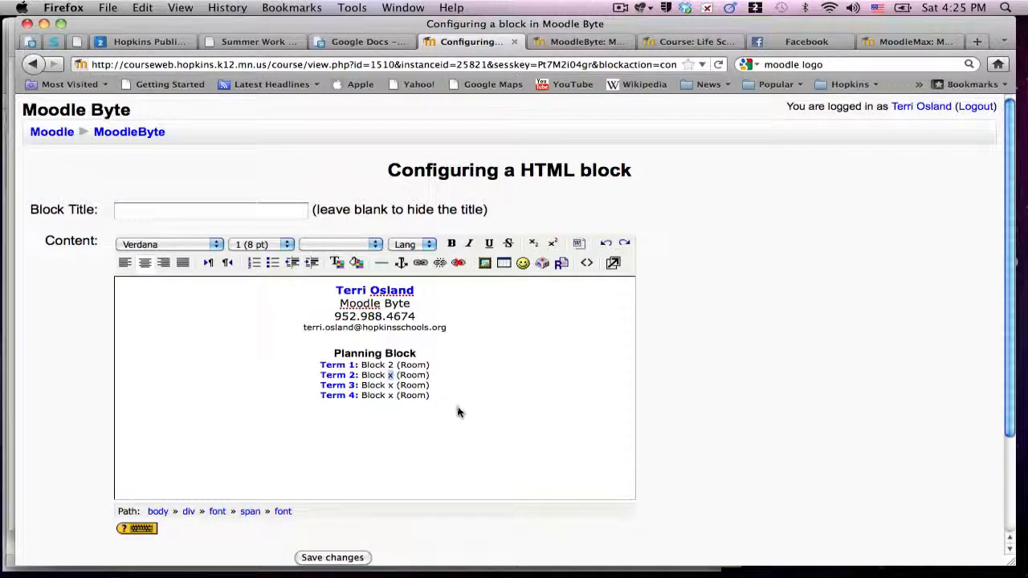
type("3")
double_click(388, 386)
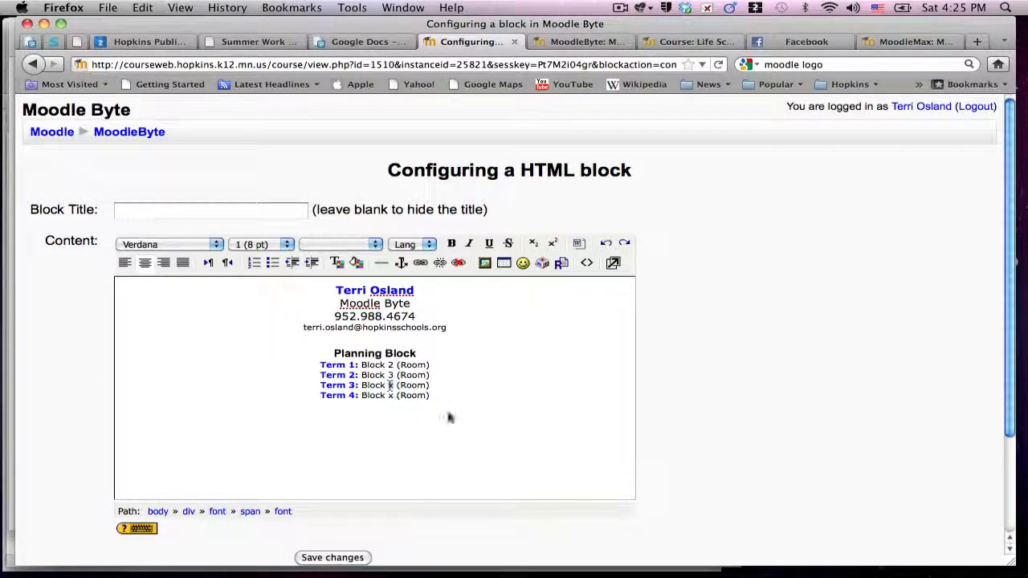
type("3")
double_click(391, 395)
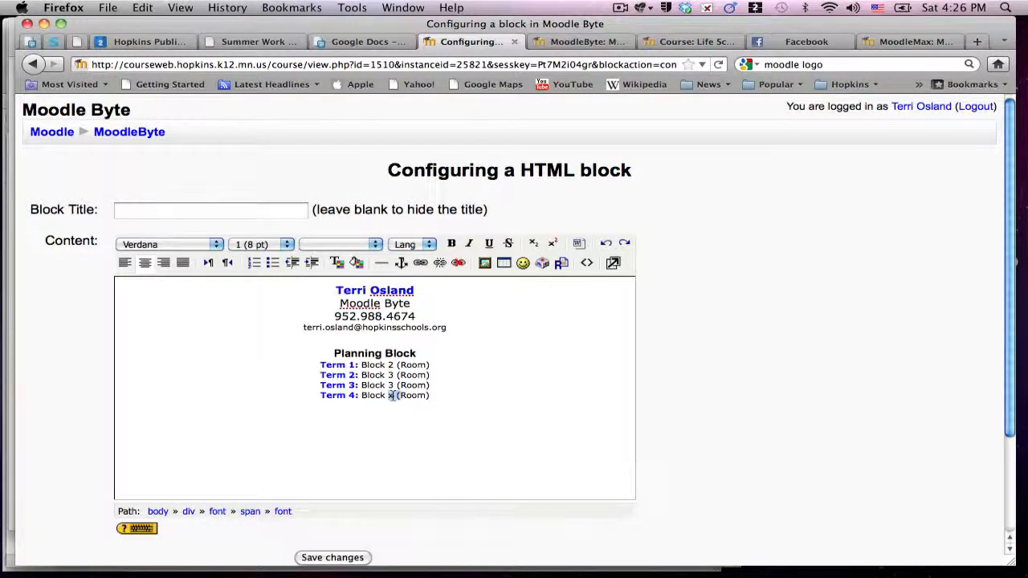
type("1")
double_click(412, 365)
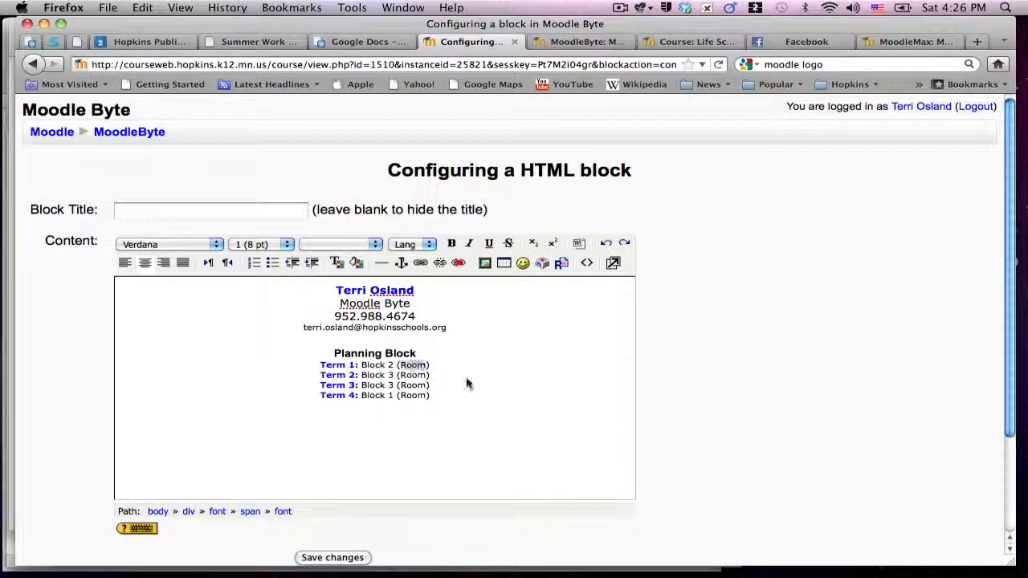
type("S265")
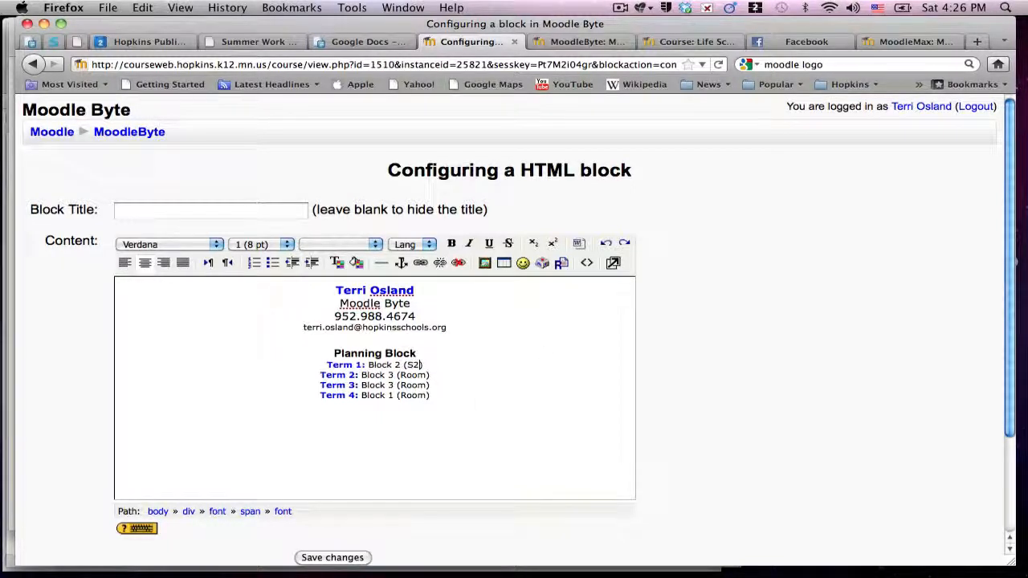
left_click(551, 361)
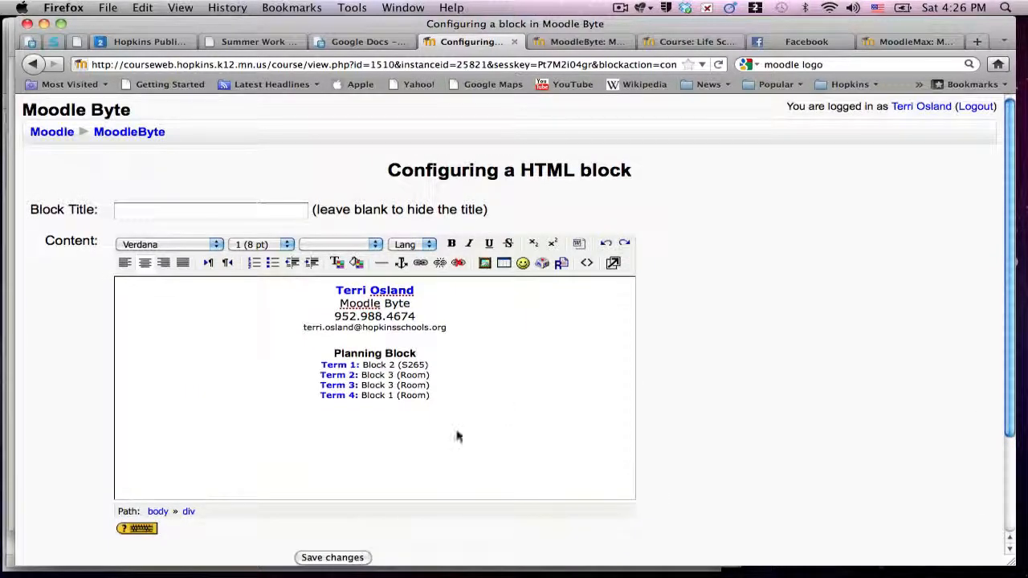
- Save the HTML block changes and move the browser aside to uncover the desktop
scroll(455, 436, "down", 3)
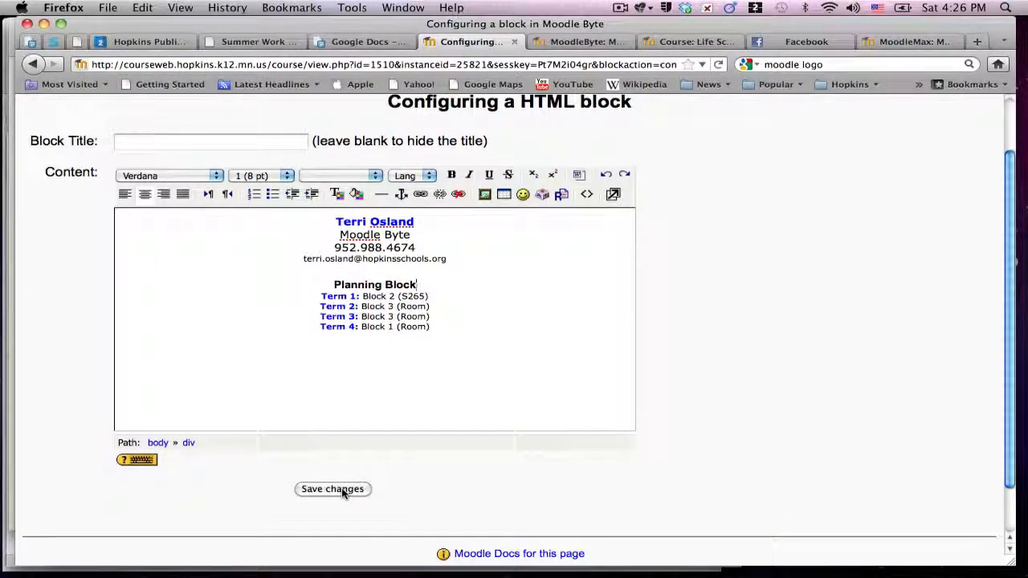
left_click(343, 490)
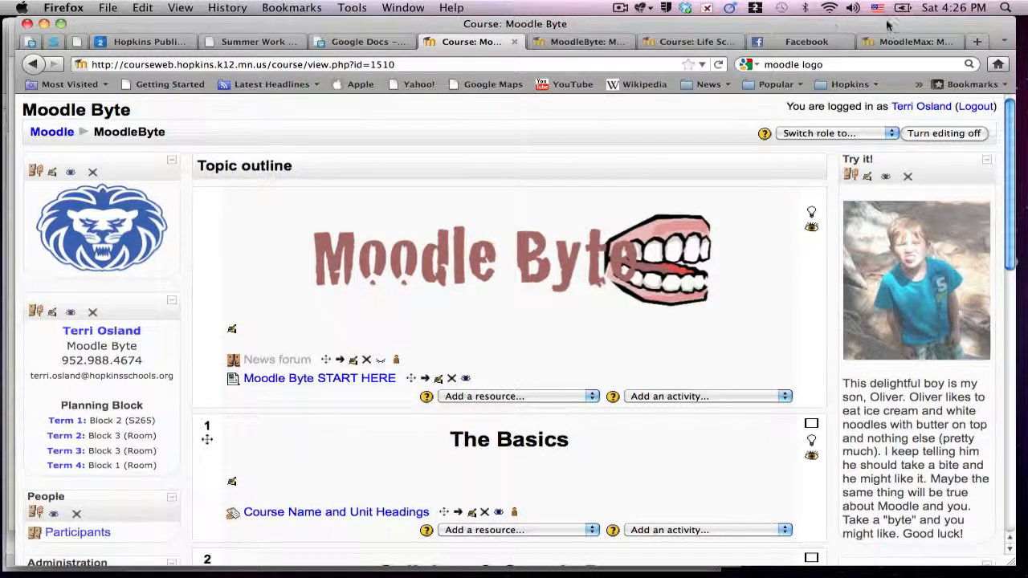
left_click_drag(900, 24, 742, 23)
- Move TerriAge5-1.jpg up the desktop, preview it, close the preview and reselect the file
left_click_drag(986, 235, 971, 149)
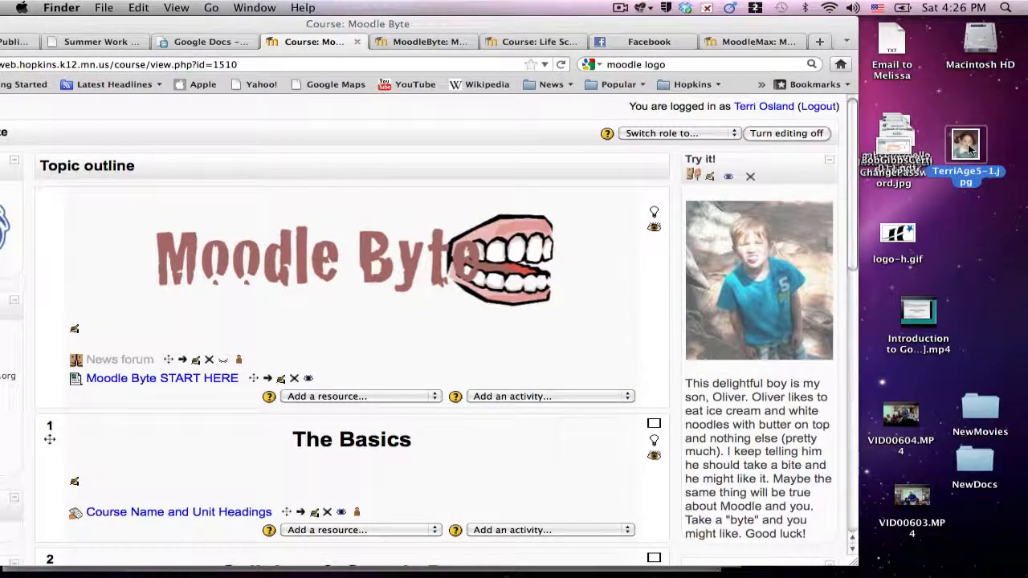
double_click(968, 147)
left_click_drag(256, 79, 530, 102)
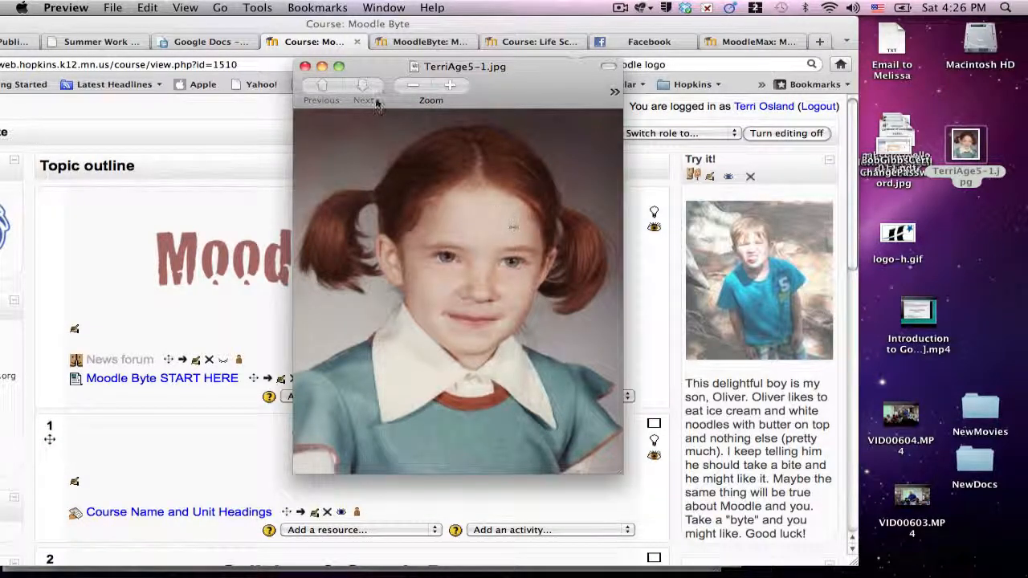
left_click(306, 69)
left_click(983, 217)
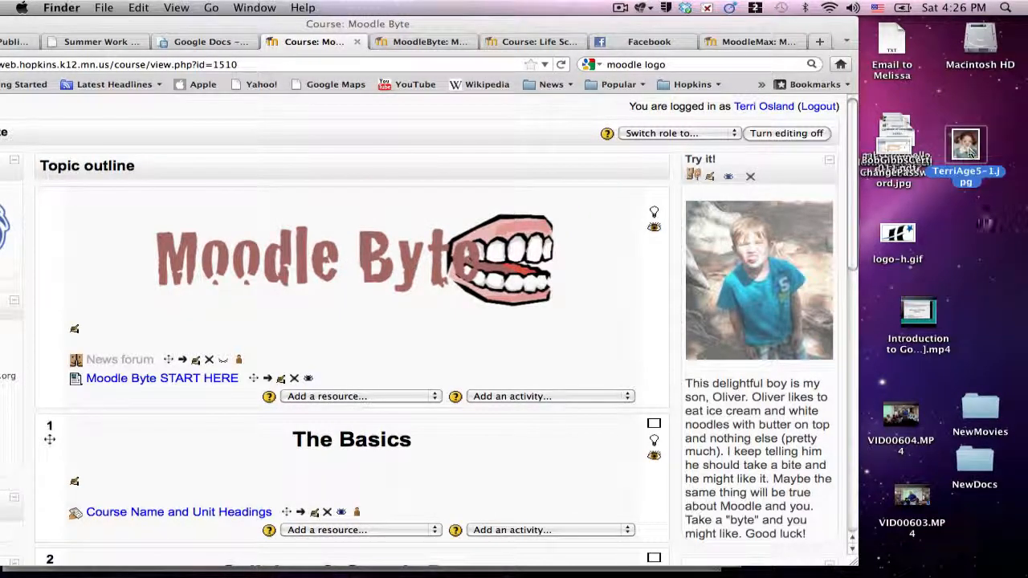
left_click(966, 145)
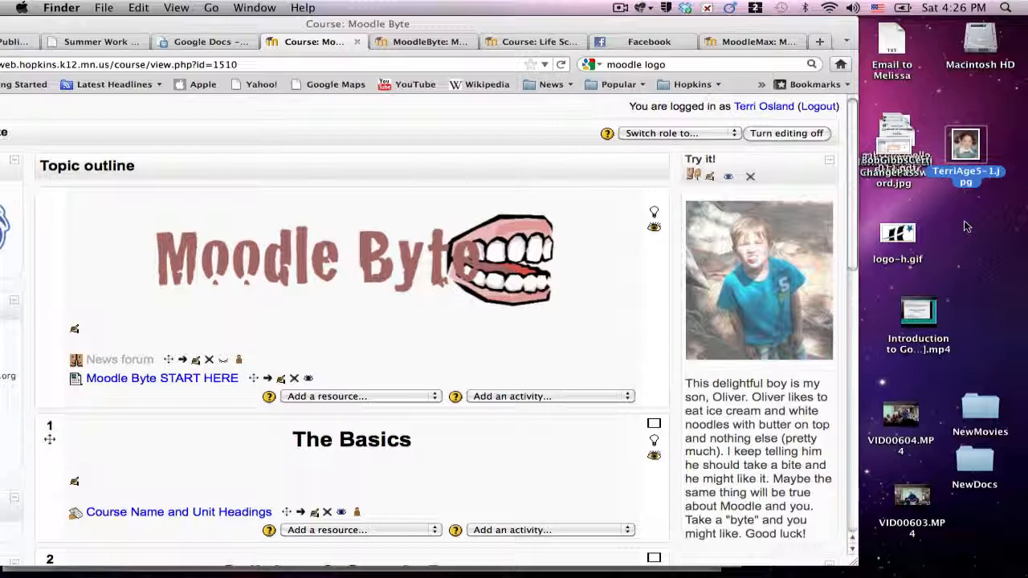
- Check TerriAge5-1.jpg's info (41 KB, 411 × 505), close it, and shift Firefox to reveal the sidebar
left_click(106, 7)
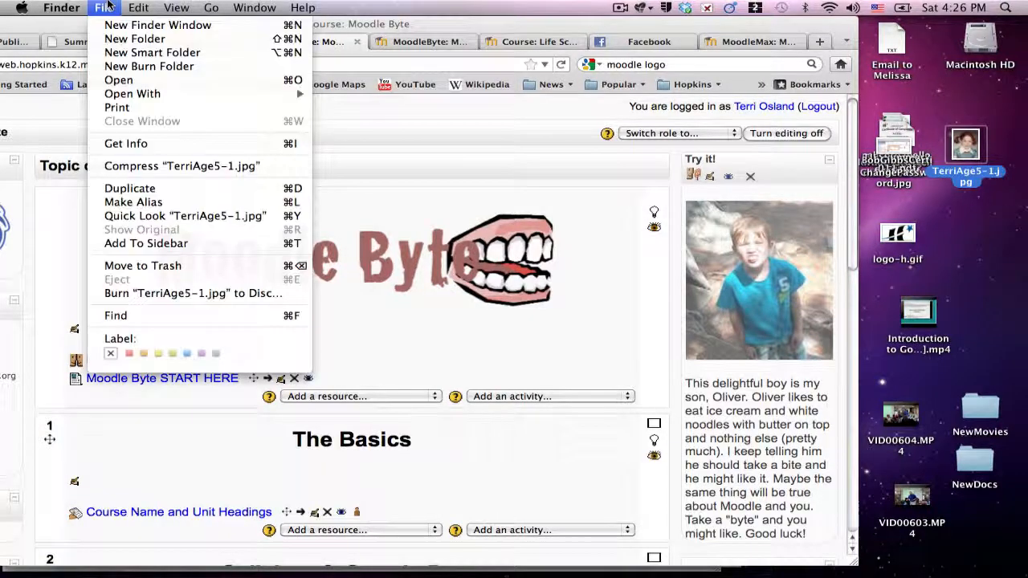
left_click(128, 144)
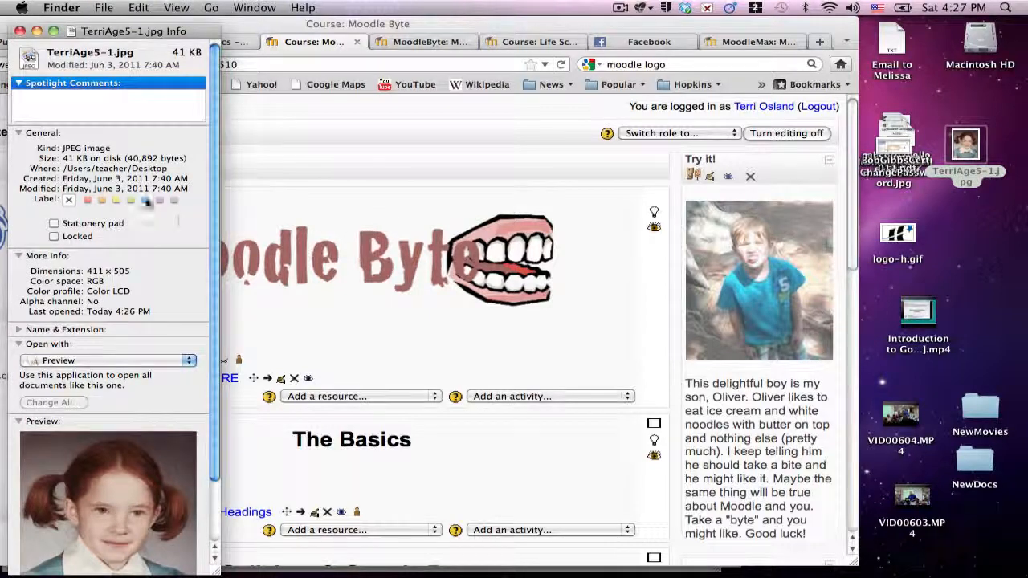
left_click_drag(62, 159, 88, 158)
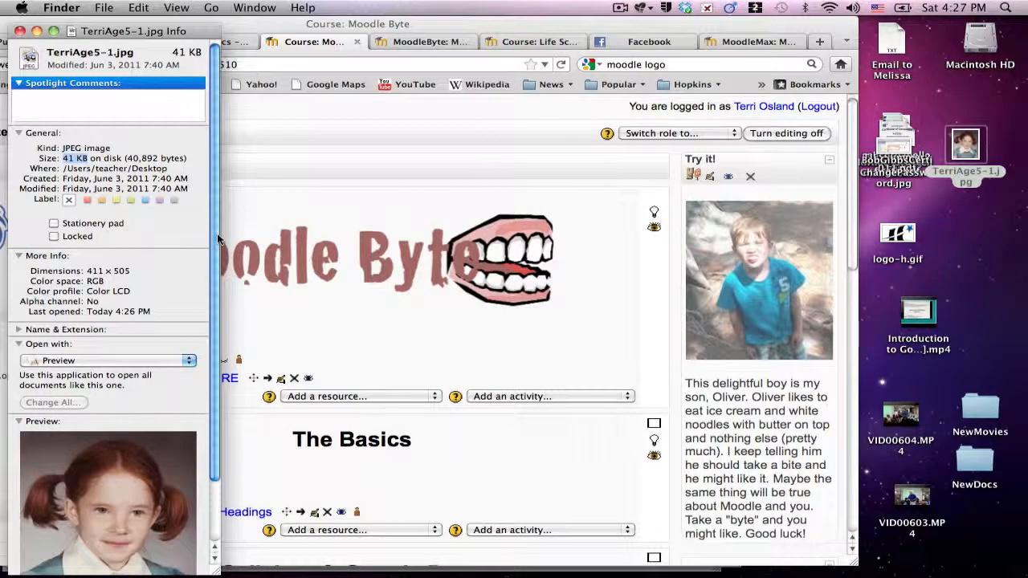
scroll(215, 241, "down", 3)
scroll(214, 282, "up", 3)
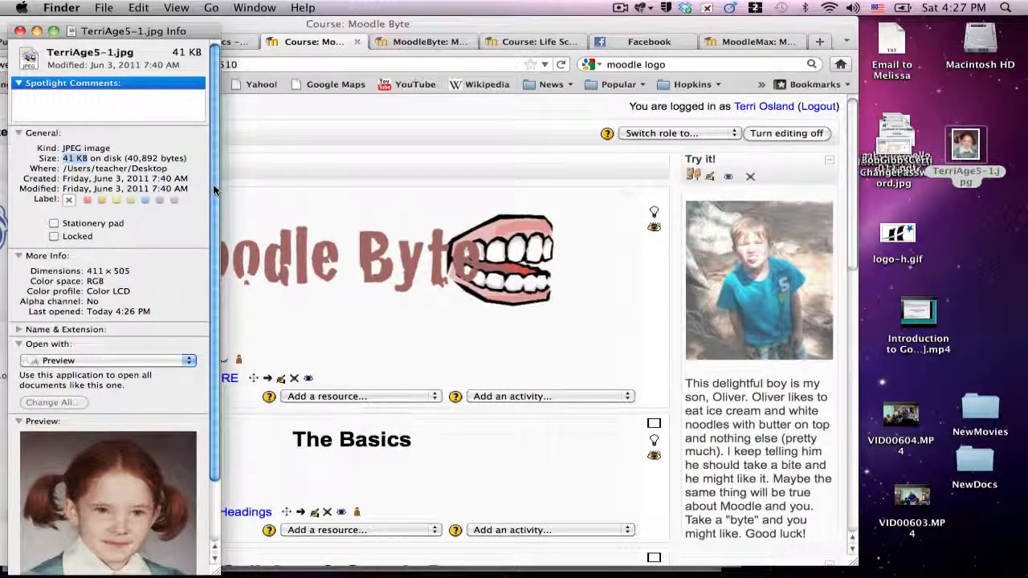
left_click(20, 31)
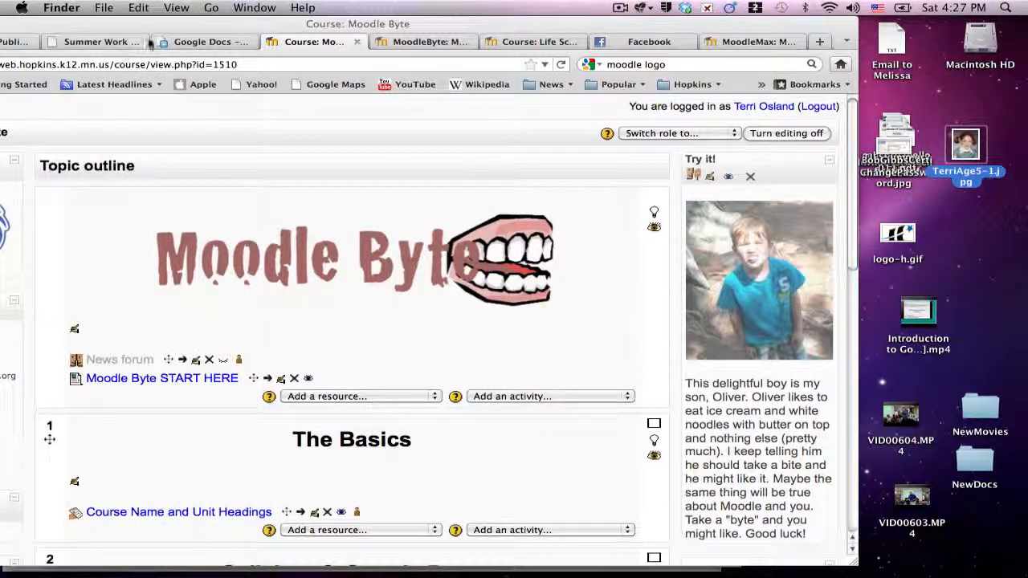
left_click_drag(201, 20, 341, 6)
mouse_move(356, 3)
left_mouse_down()
mouse_move(364, 3)
mouse_move(347, 3)
left_mouse_up()
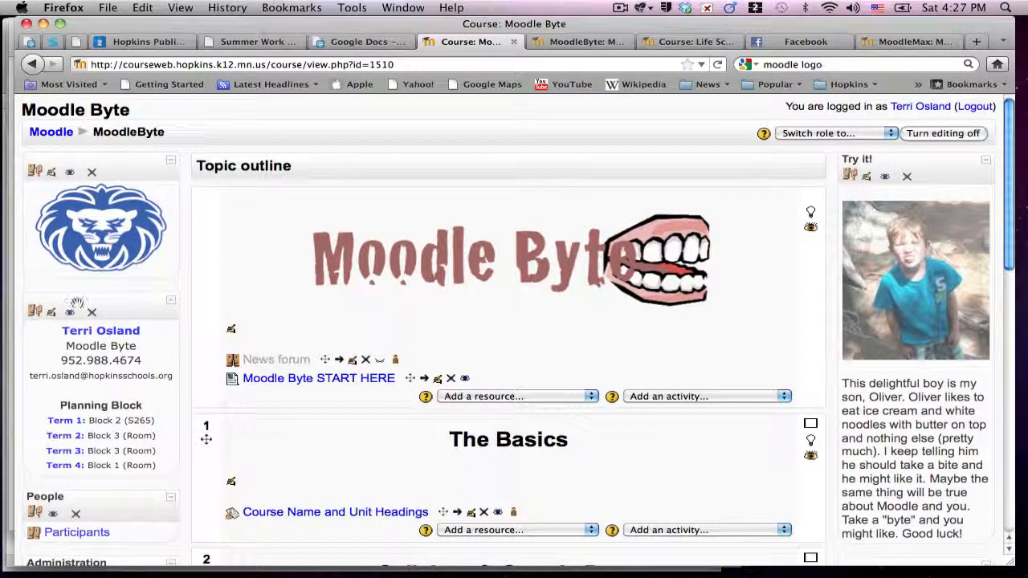
- Reopen the teacher contact block's configuration and insert a blank line above the teacher's name
left_click(51, 313)
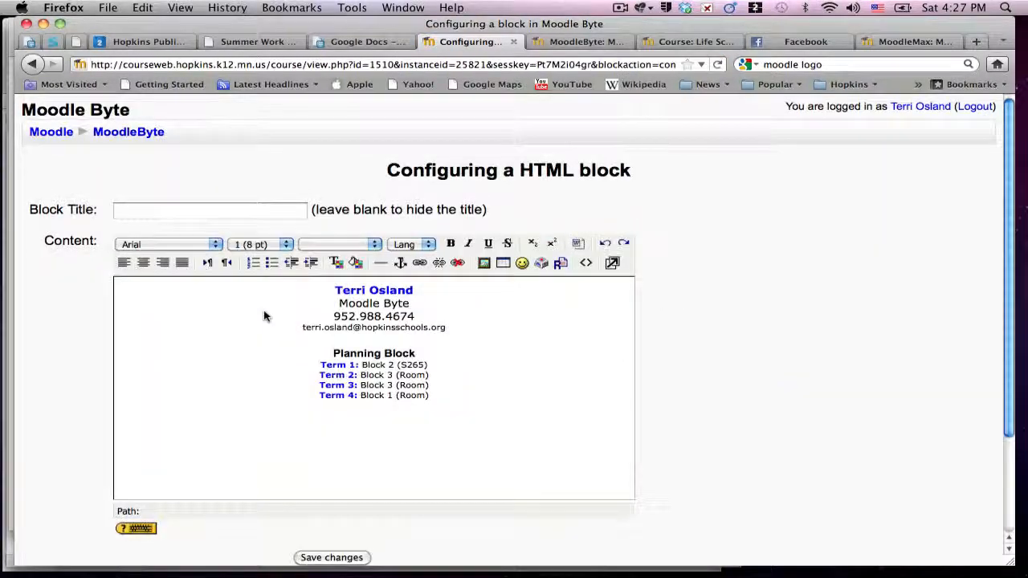
left_click(326, 291)
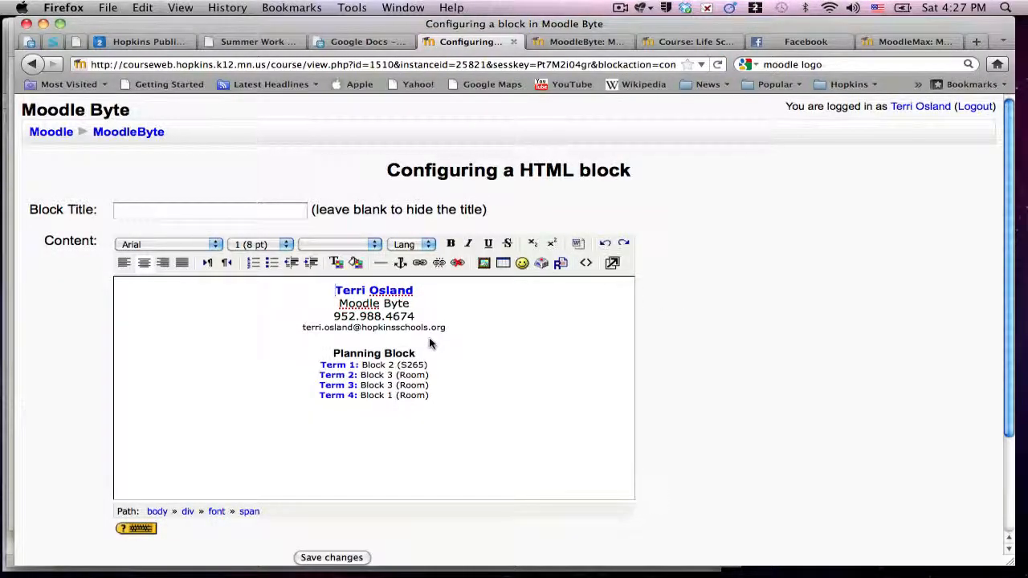
key("Return")
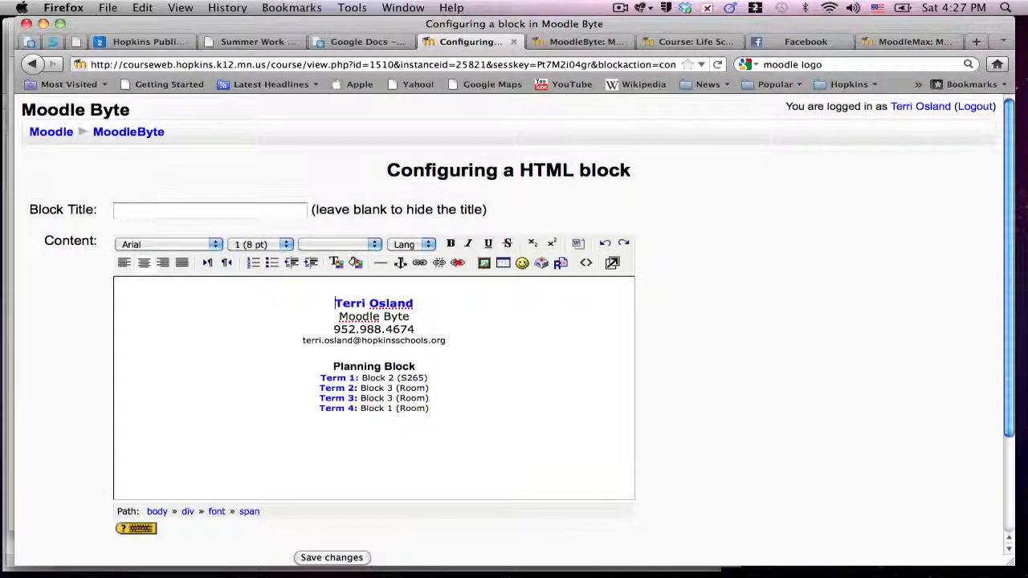
left_click(375, 290)
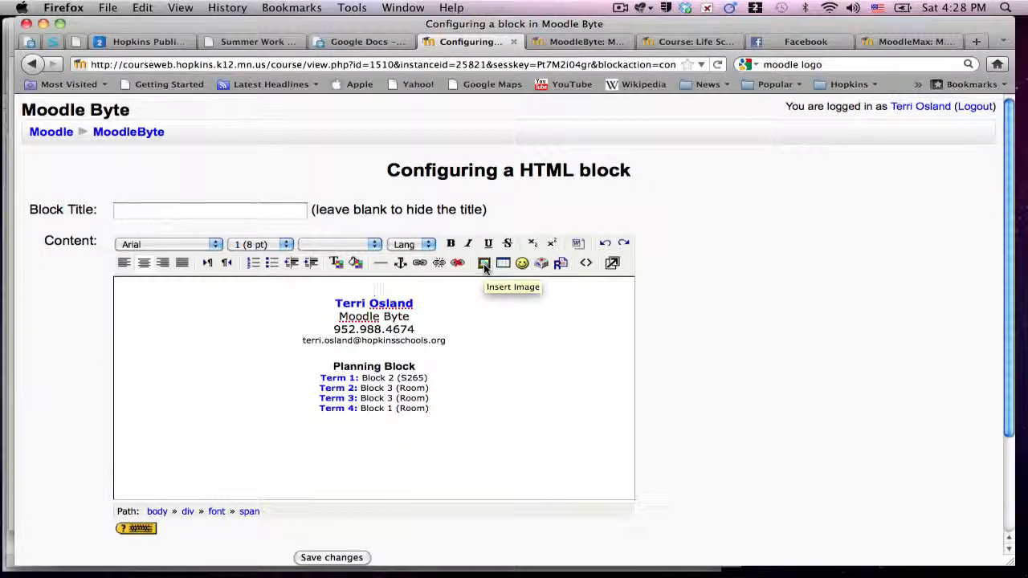
- Open the Insert Image dialog from the HTML editor toolbar
left_click(484, 264)
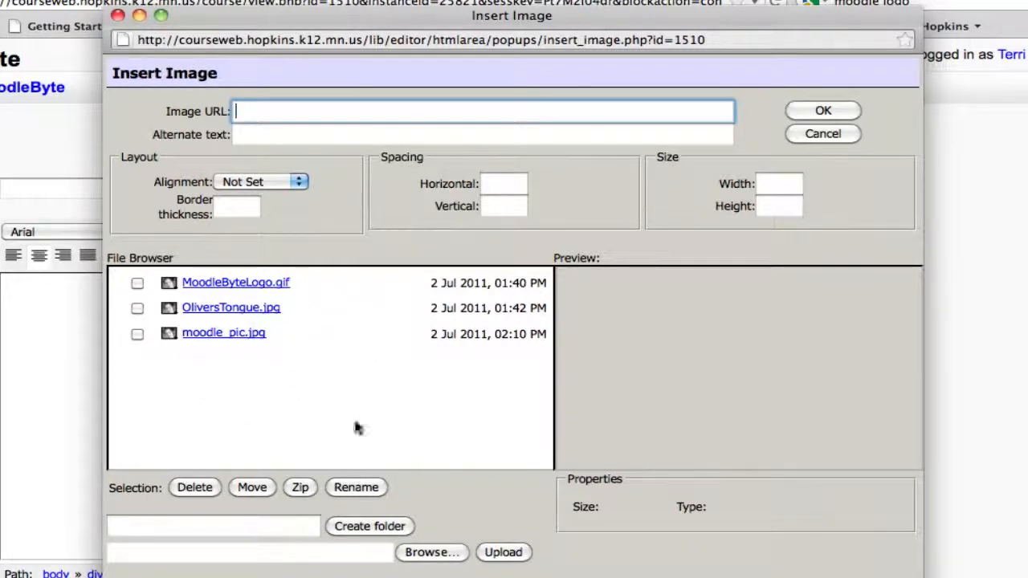
- Browse to TerriAge5-1.jpg on the Desktop and upload it to the course files
left_click(434, 552)
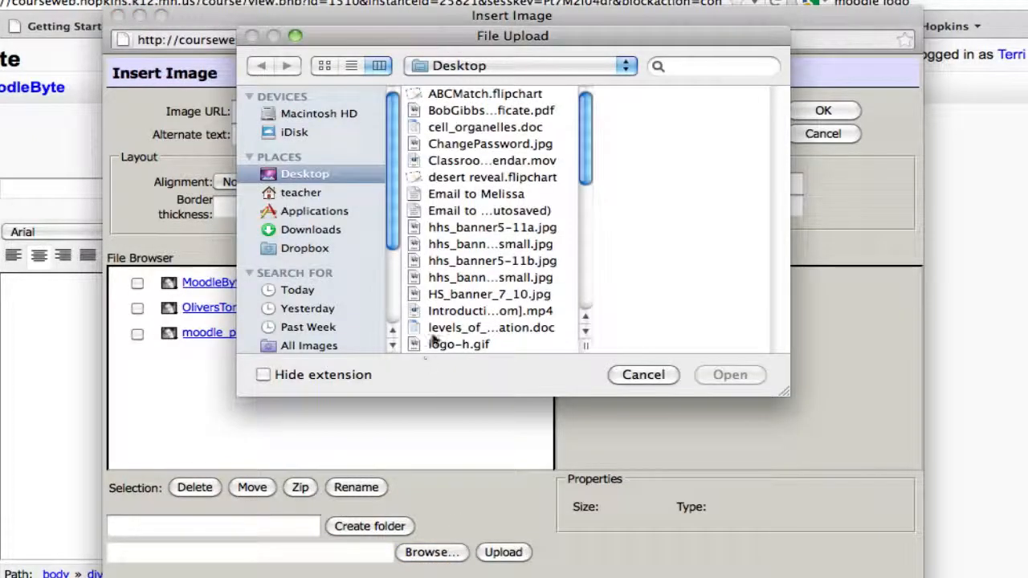
left_click_drag(590, 171, 587, 296)
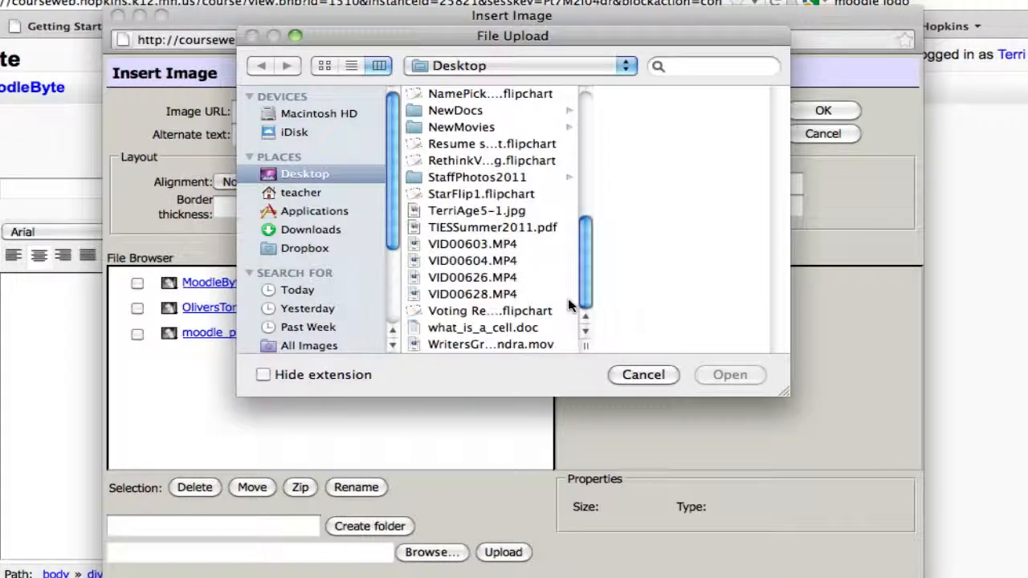
left_click(486, 212)
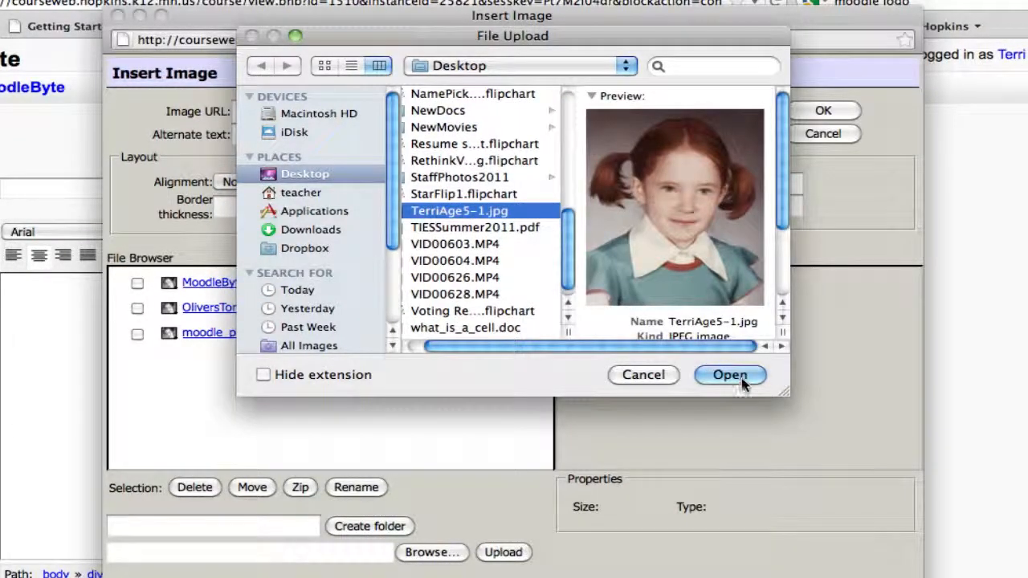
left_click(742, 376)
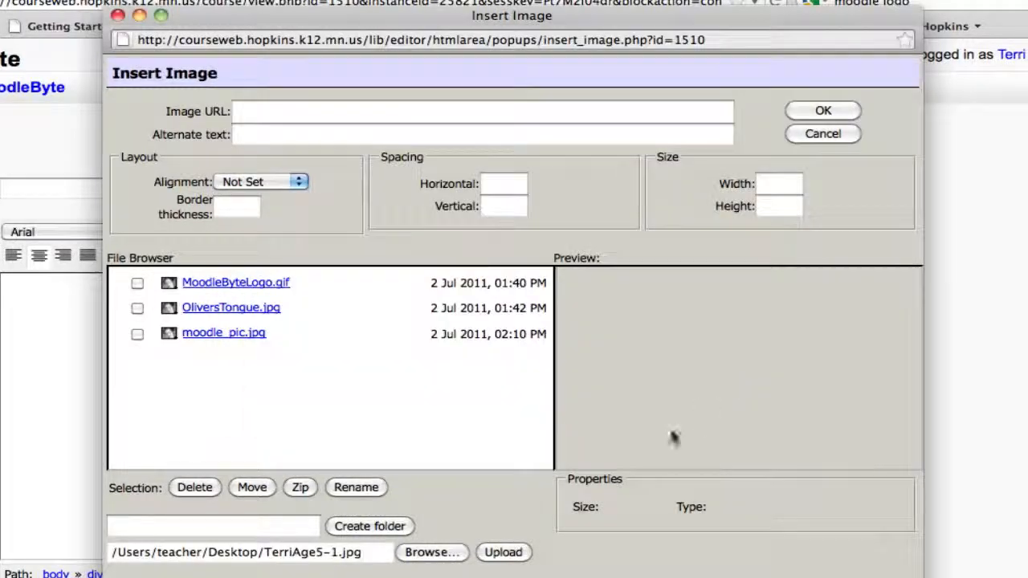
left_click(505, 552)
left_click(504, 553)
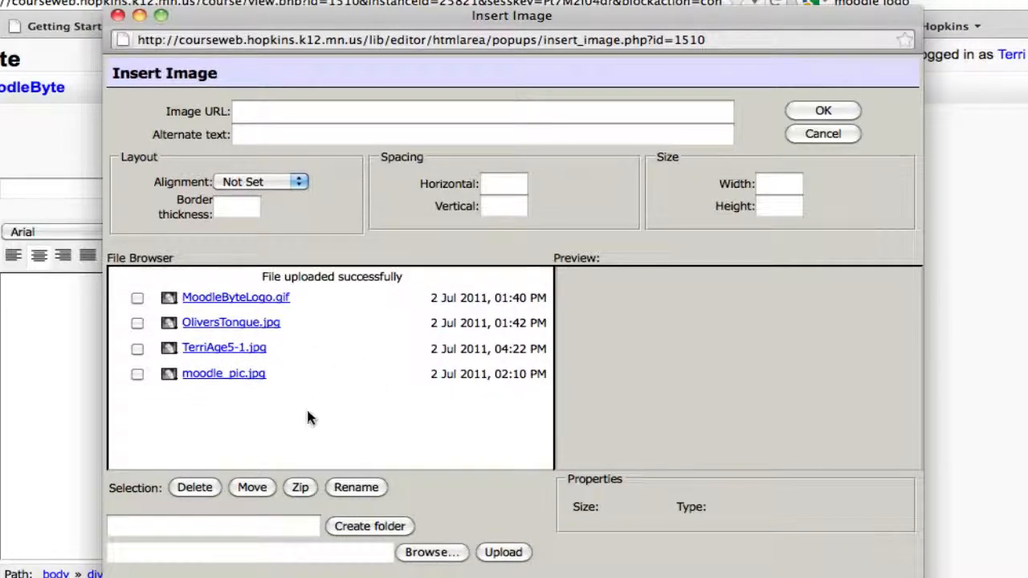
- Select TerriAge5-1.jpg, give it alternate text, and insert it above the contact details
left_click(232, 356)
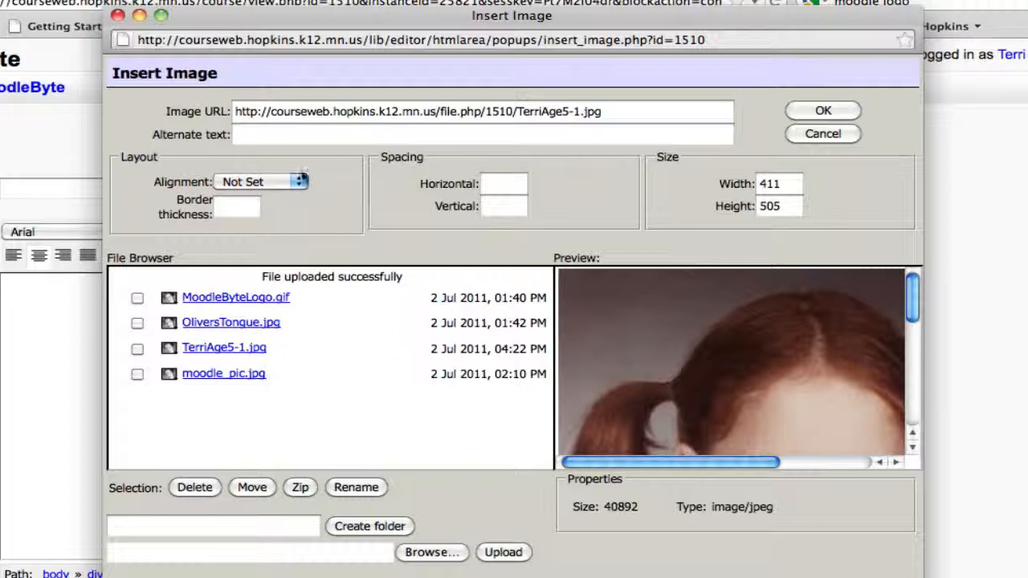
left_click(292, 134)
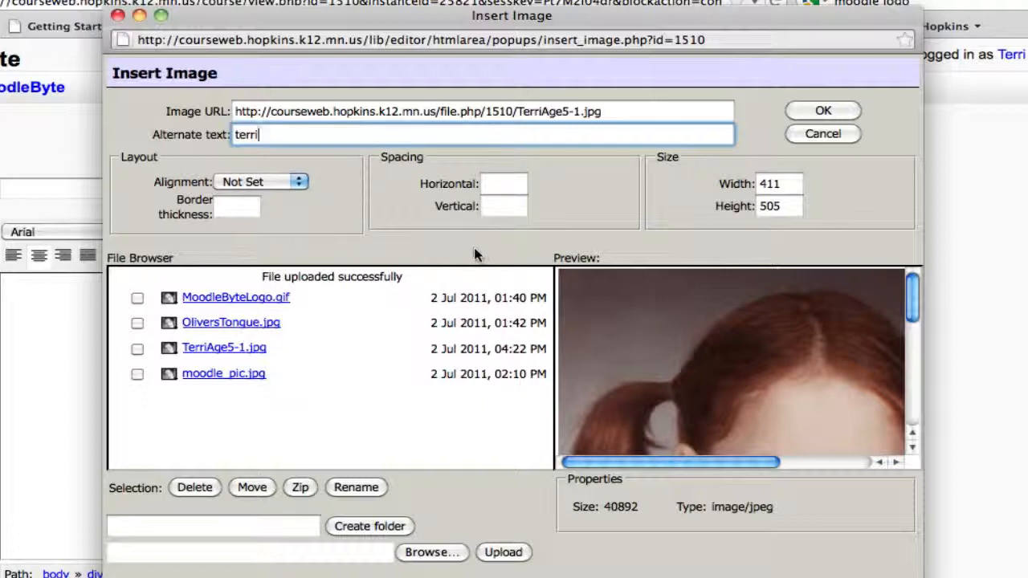
left_click(823, 111)
left_click_drag(660, 337, 672, 303)
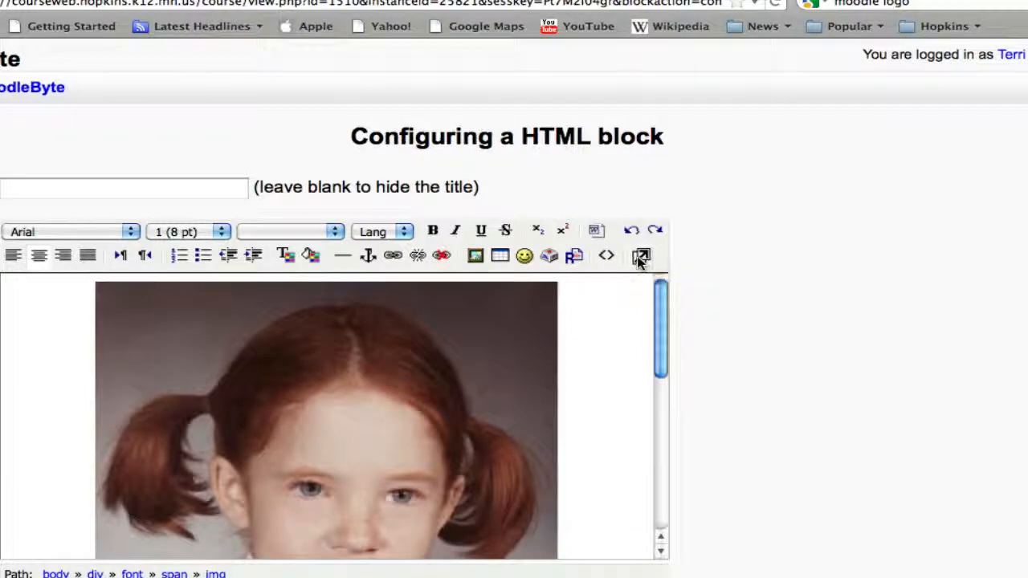
- Shrink the childhood photo to about 334 by 411 in the enlarged editor
left_click(639, 257)
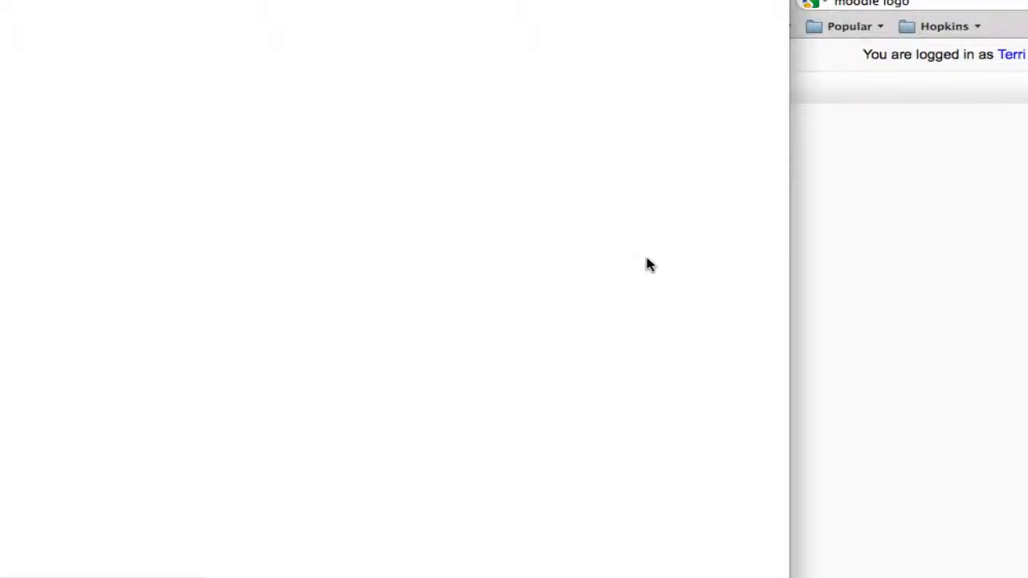
scroll(763, 321, "down", 5)
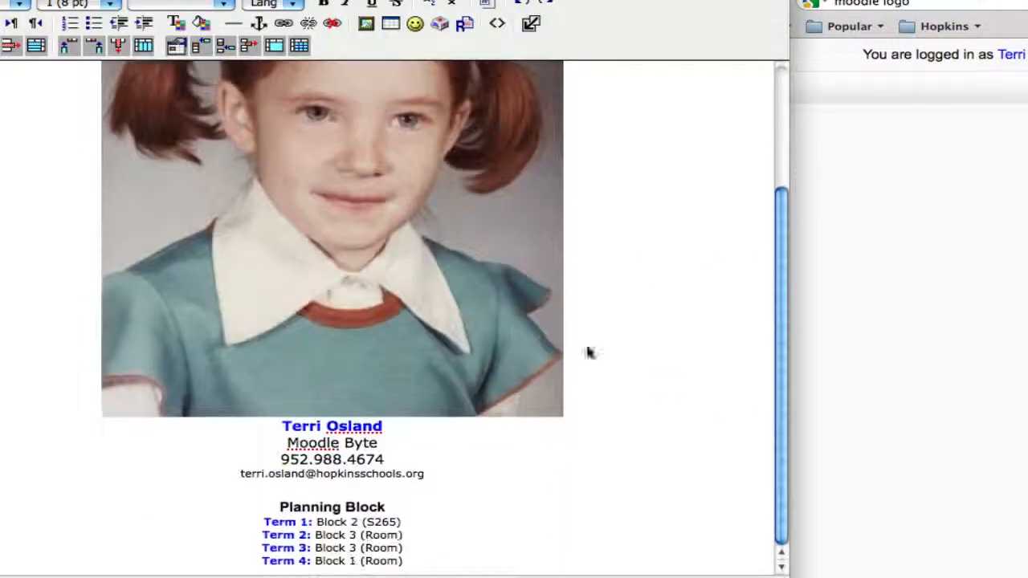
left_click(518, 322)
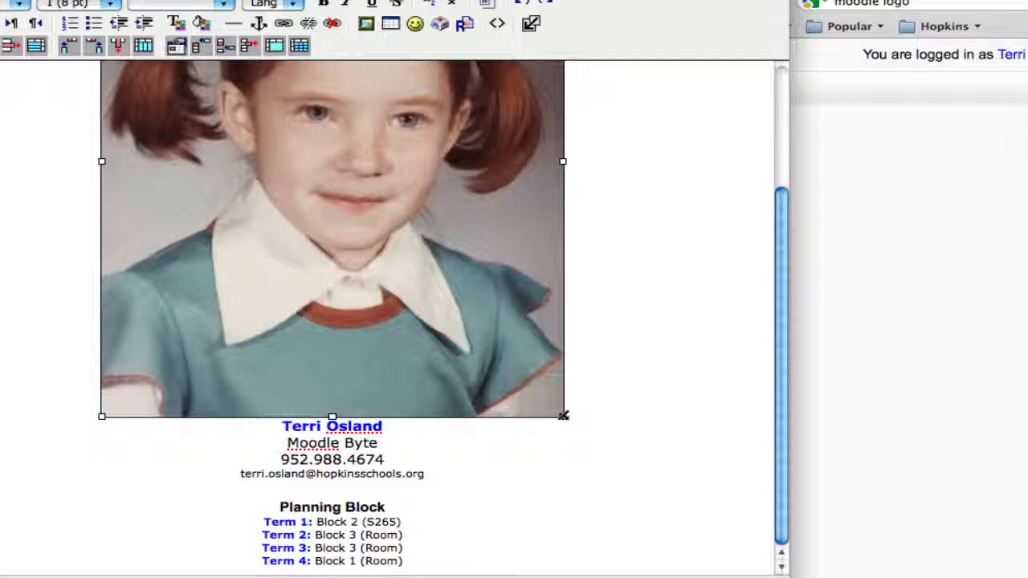
left_click_drag(563, 416, 487, 344)
left_click_drag(526, 488, 450, 276)
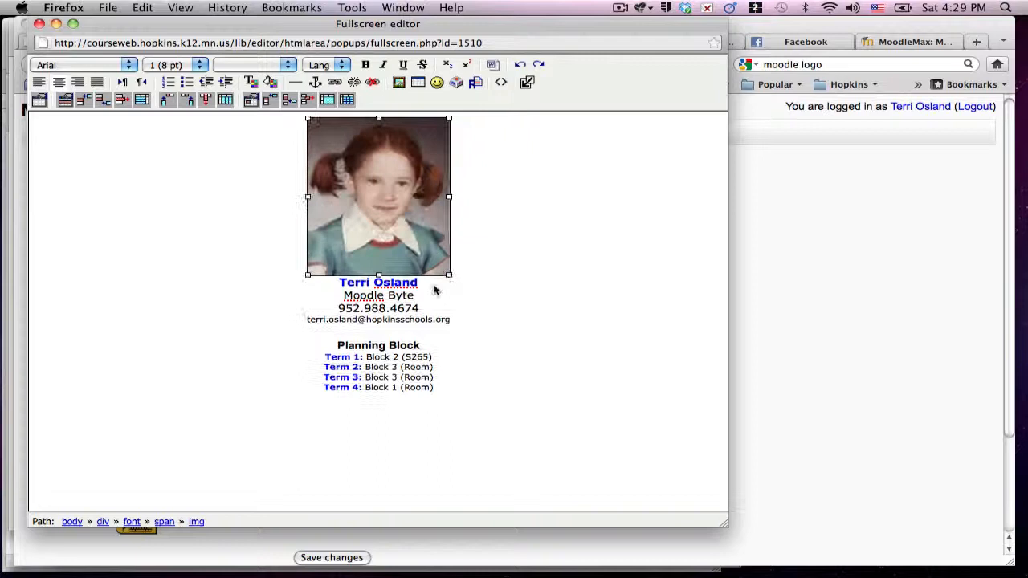
- Insert a blank line between the photo and the teacher's name
left_click(338, 285)
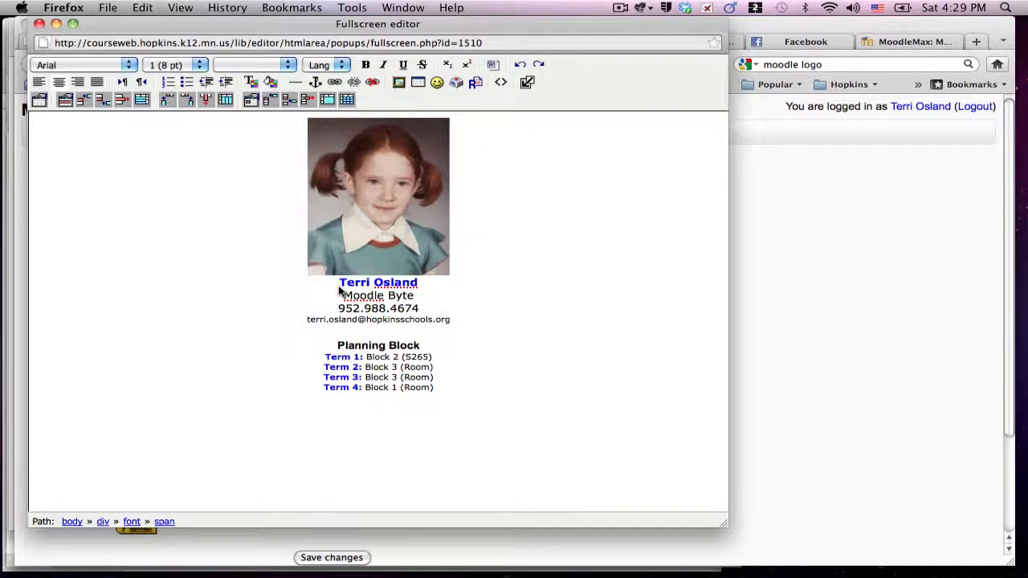
key("Return")
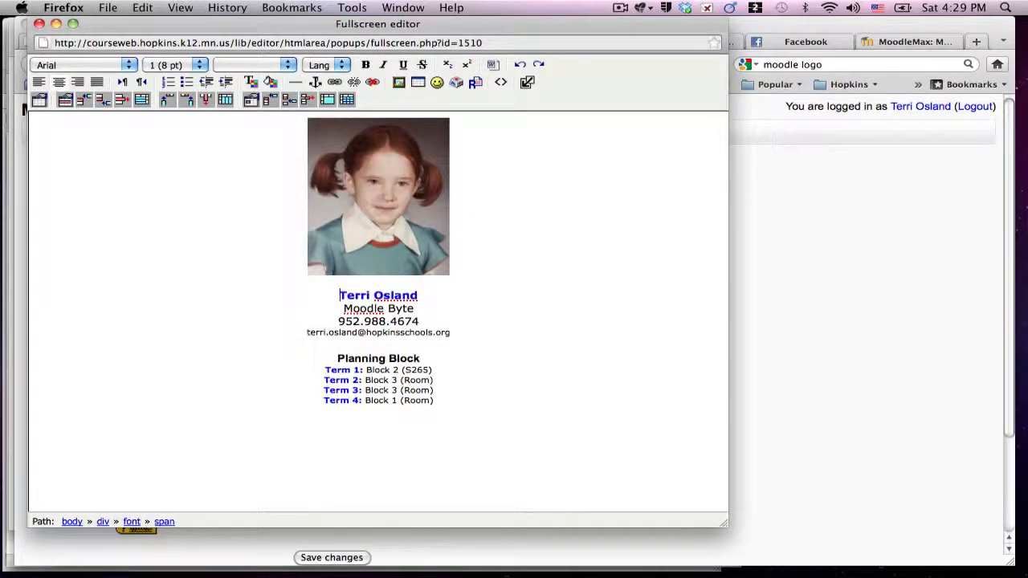
left_click(439, 234)
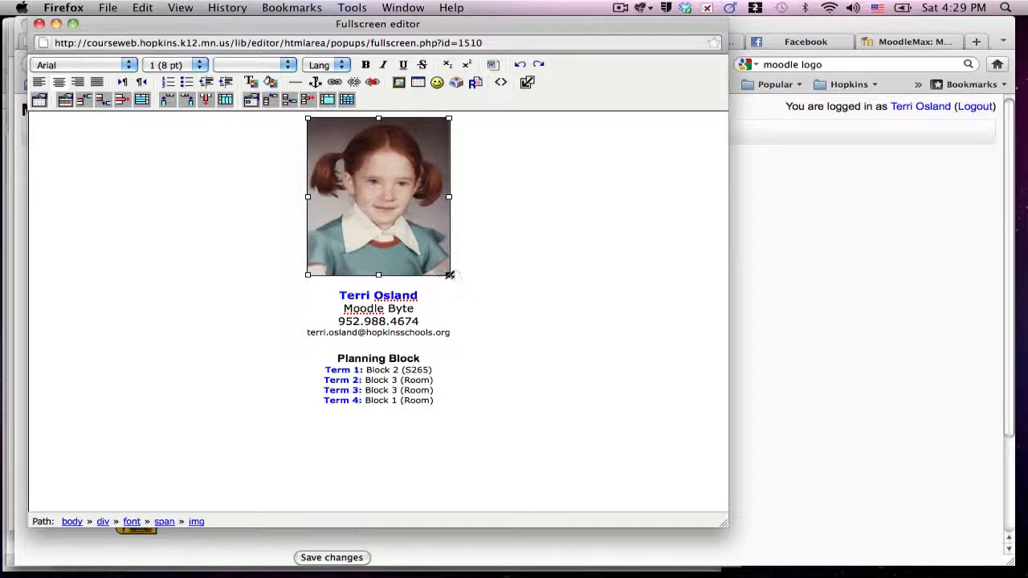
- Leave the enlarged editor and save the HTML block's new content
left_click(527, 84)
scroll(670, 356, "down", 3)
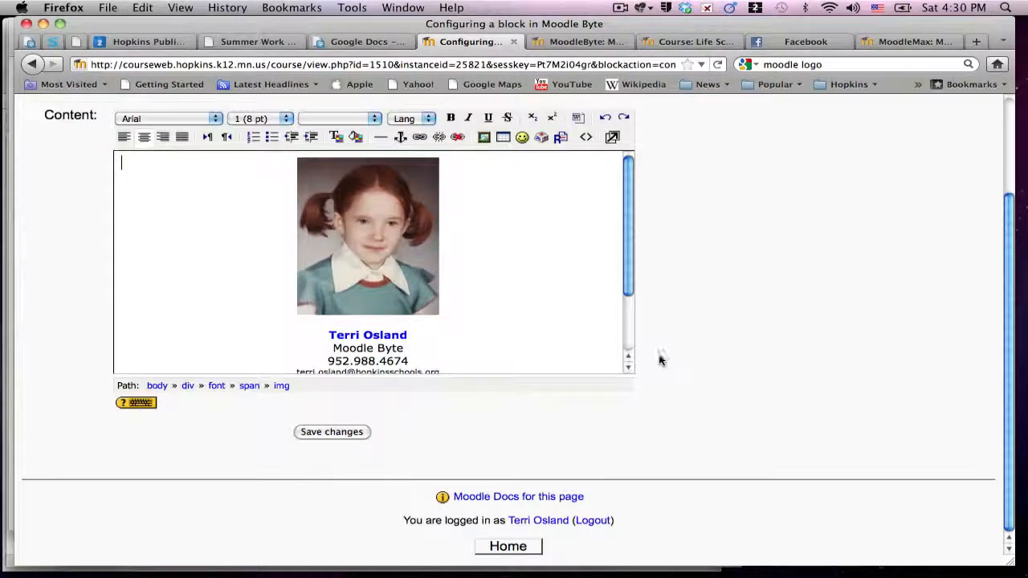
left_click(340, 431)
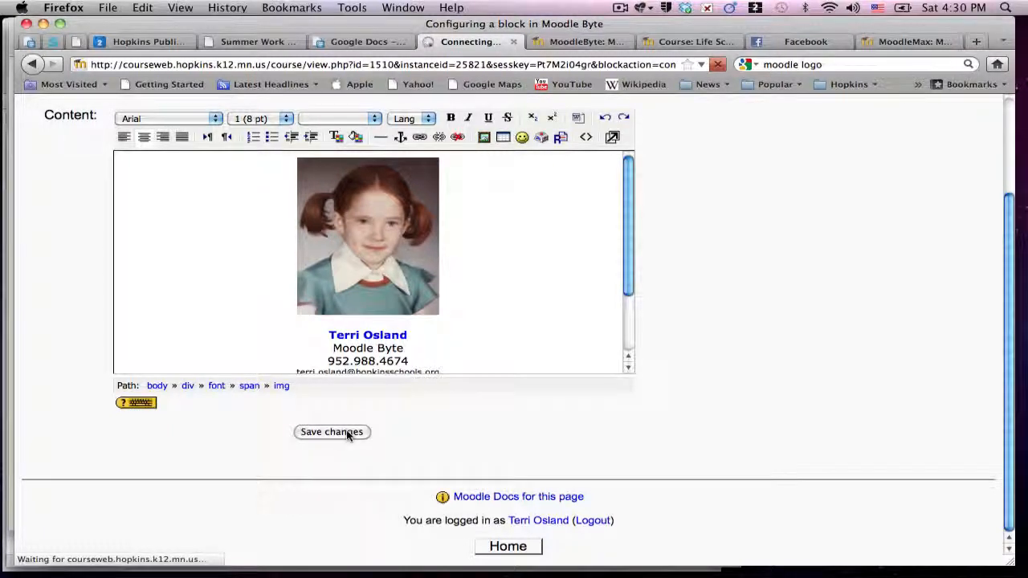
left_click(347, 432)
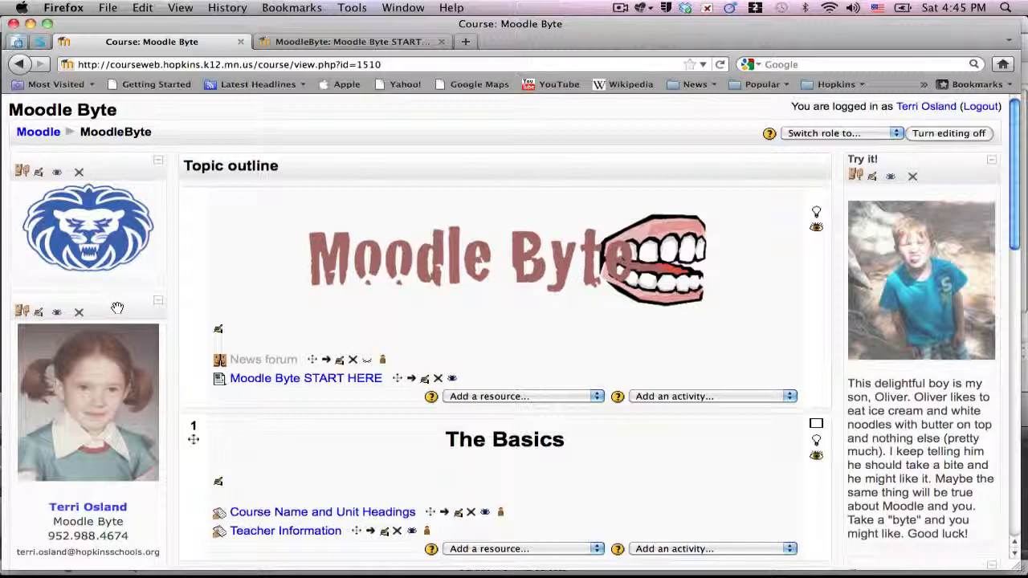
left_click_drag(117, 308, 126, 169)
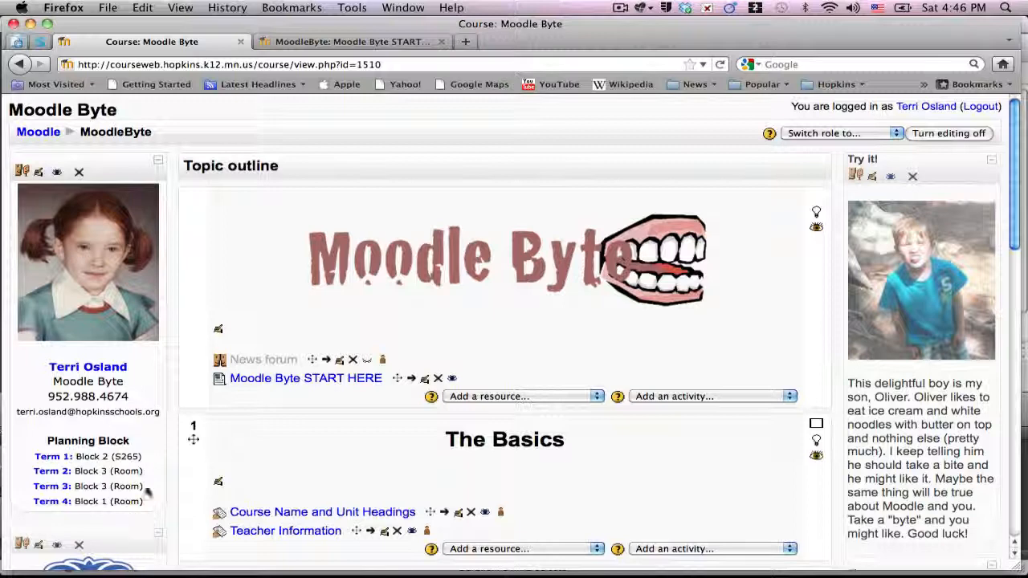
left_click_drag(135, 534, 139, 164)
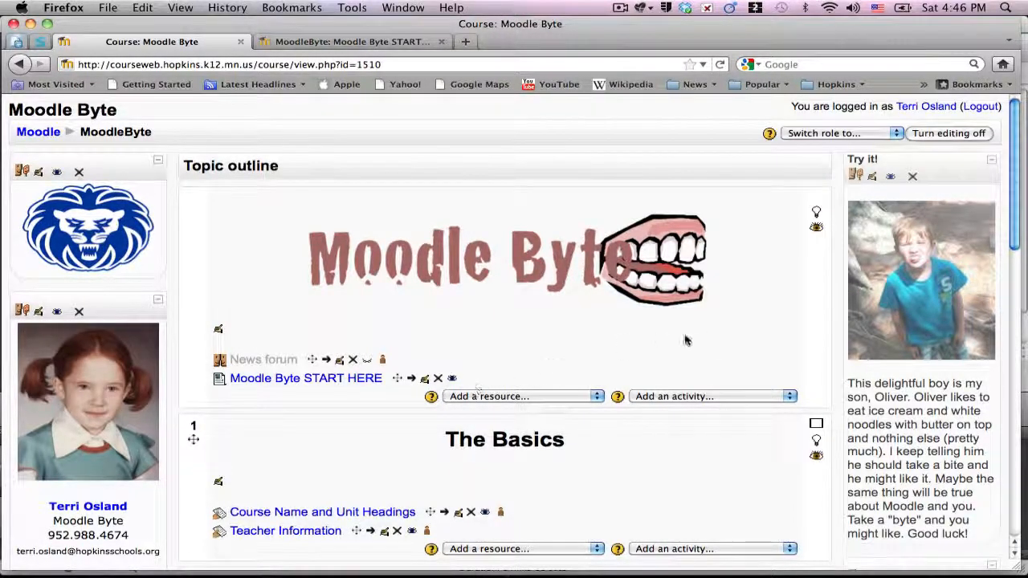